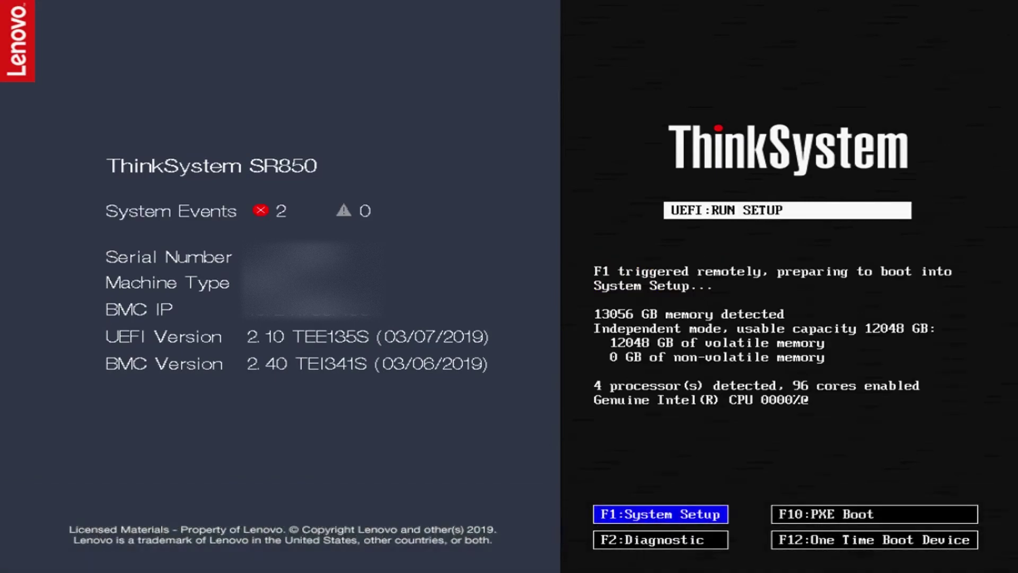
# Go to System Settings > Intel Optane DCPMMs, which lists 24 modules and 11.7 TB capacity
pyautogui.press('Down')
pyautogui.press('Down')
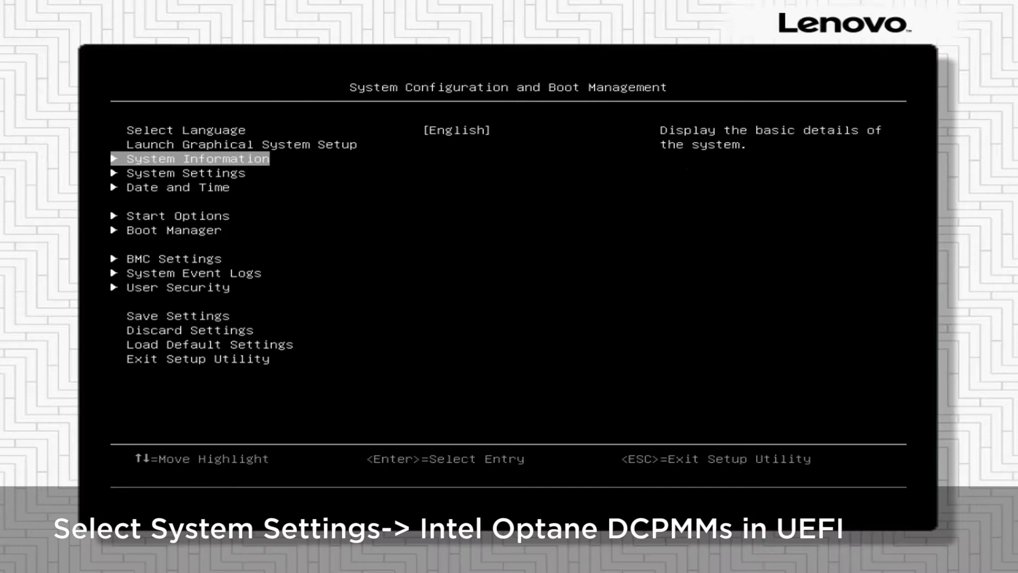
pyautogui.press('Down')
pyautogui.press('Return')
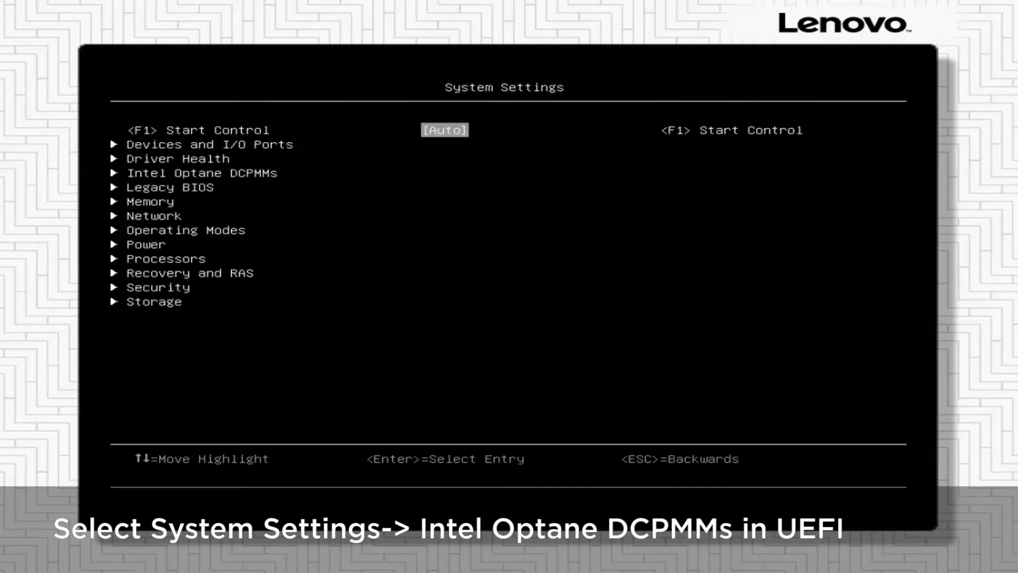
pyautogui.press('Down')
pyautogui.press('Down')
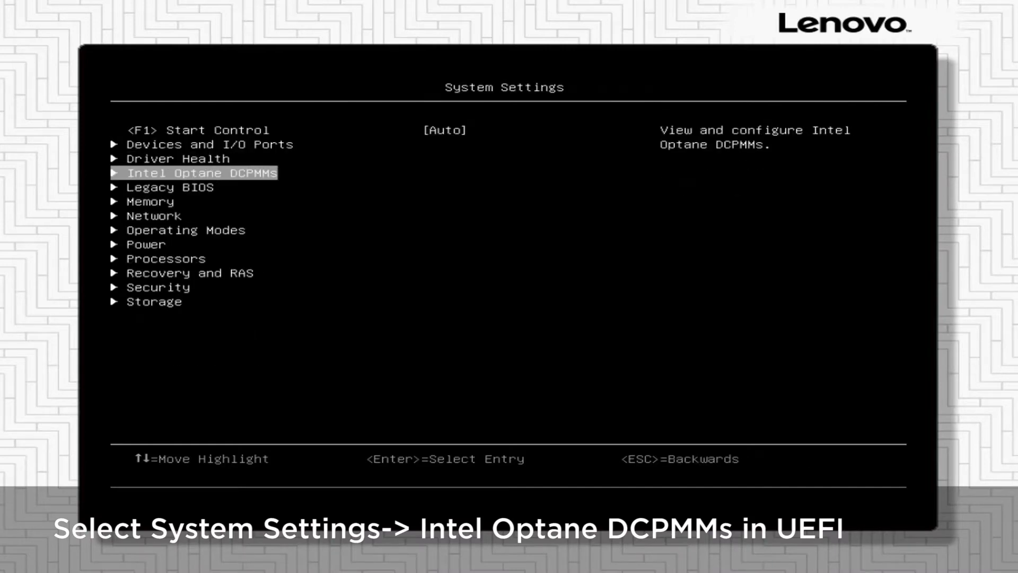
pyautogui.press('Return')
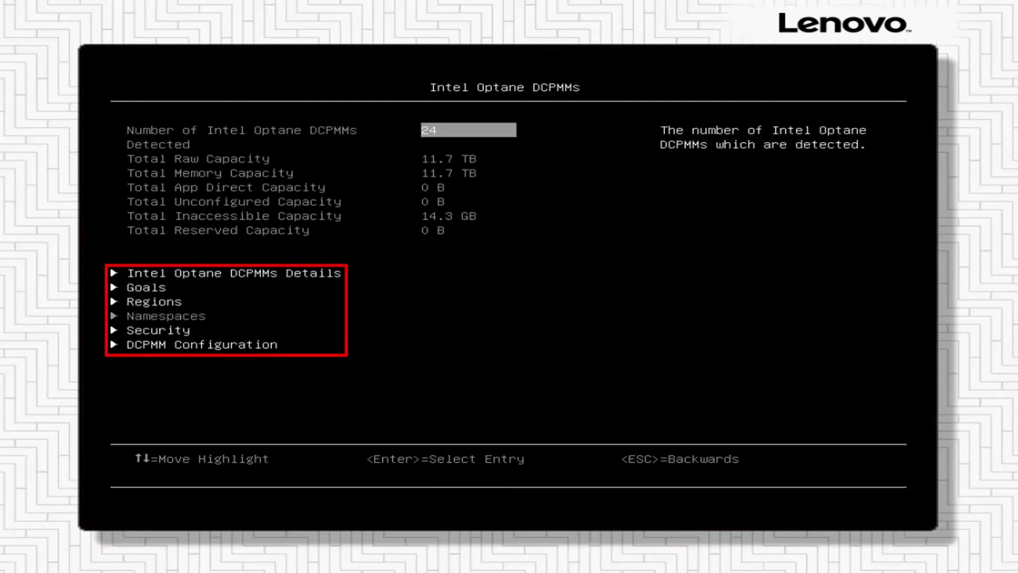
pyautogui.press('Down')
pyautogui.press('Down')
pyautogui.press('Down')
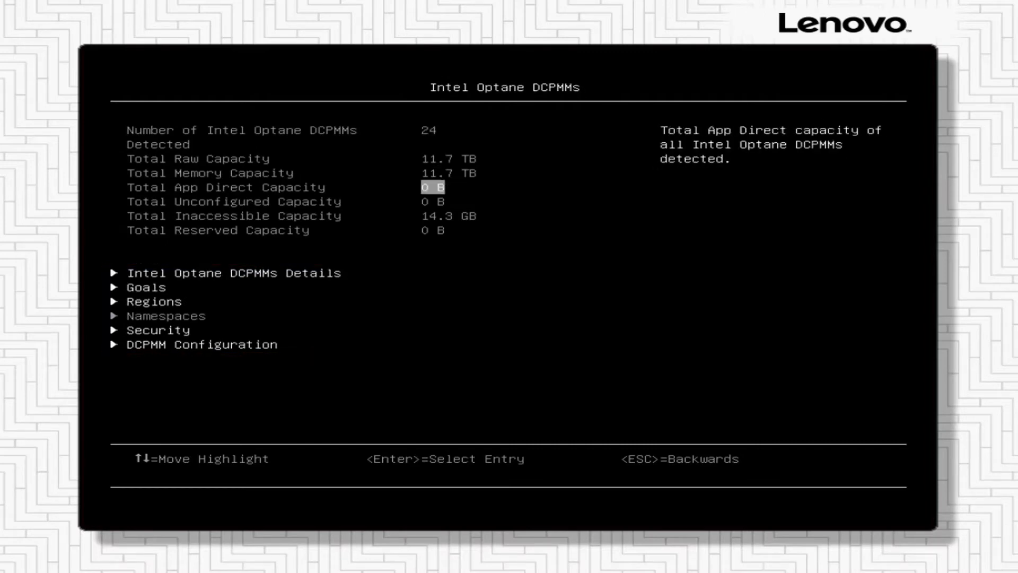
pyautogui.press('Down')
pyautogui.press('Down')
pyautogui.press('Down')
pyautogui.press('Down')
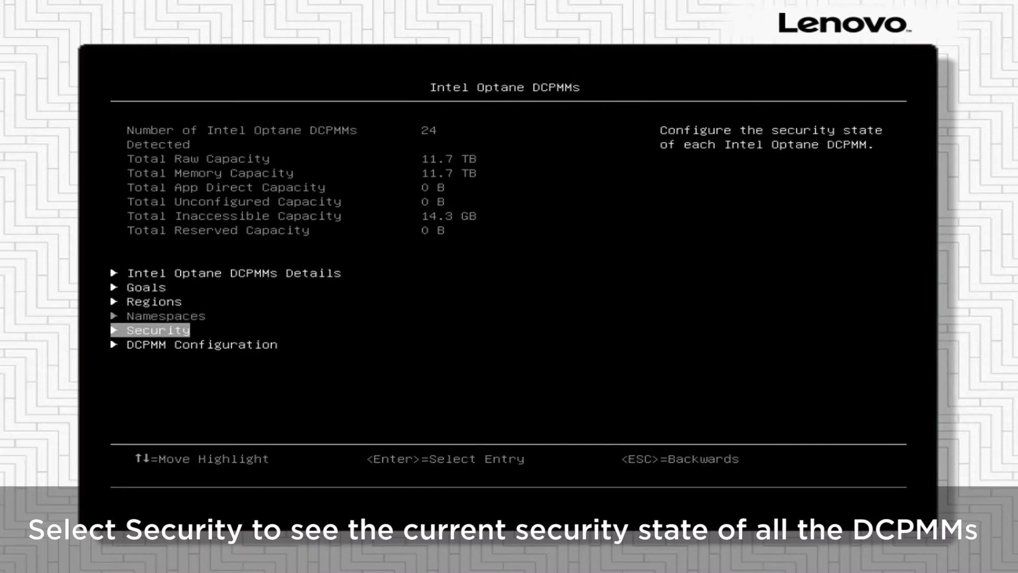
pyautogui.press('Return')
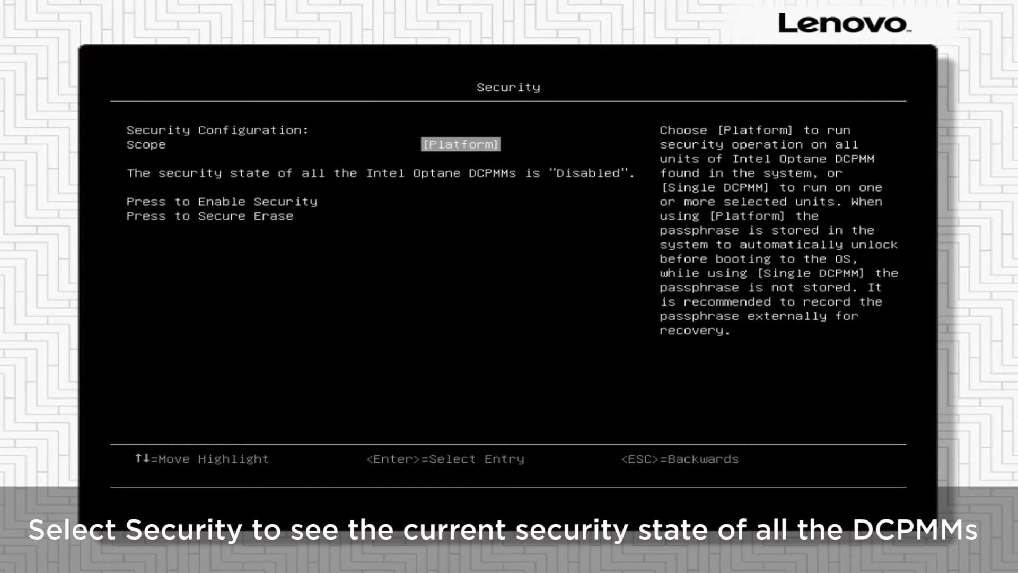
pyautogui.press('Down')
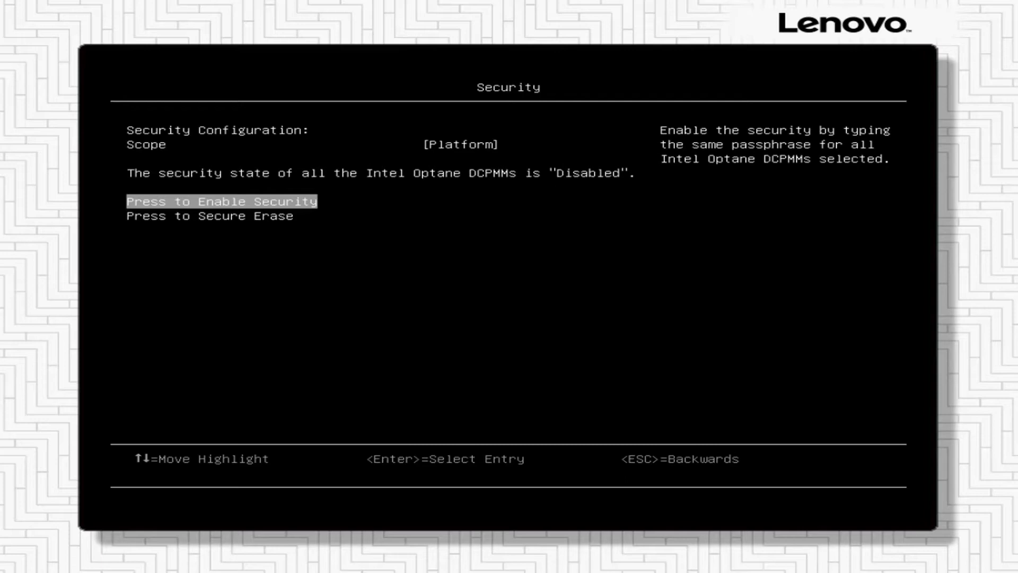
pyautogui.press('Up')
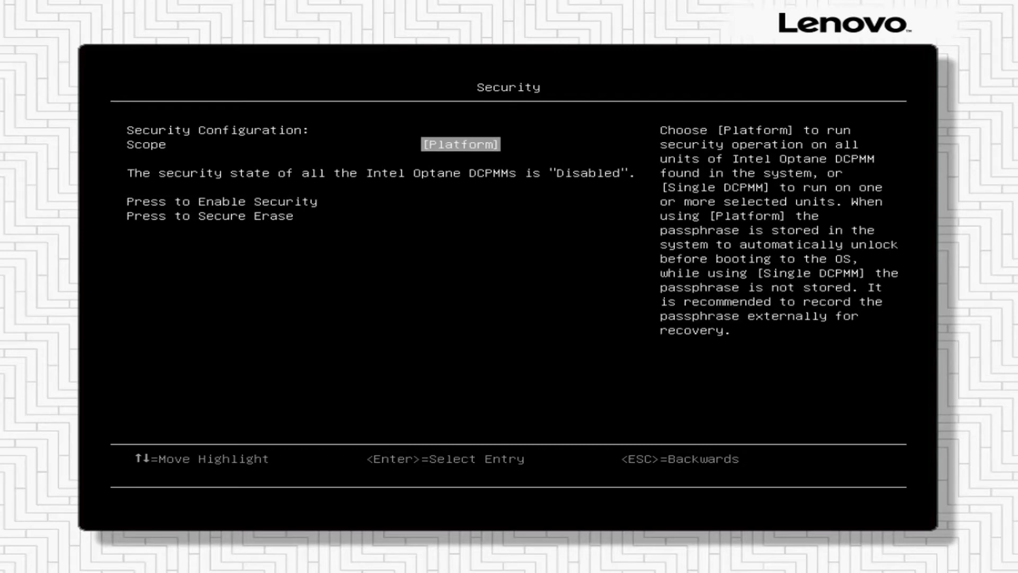
pyautogui.press('Escape')
# Check that Processor 1's DCPMM details show security Disabled, then reopen the Security page
pyautogui.press('Up')
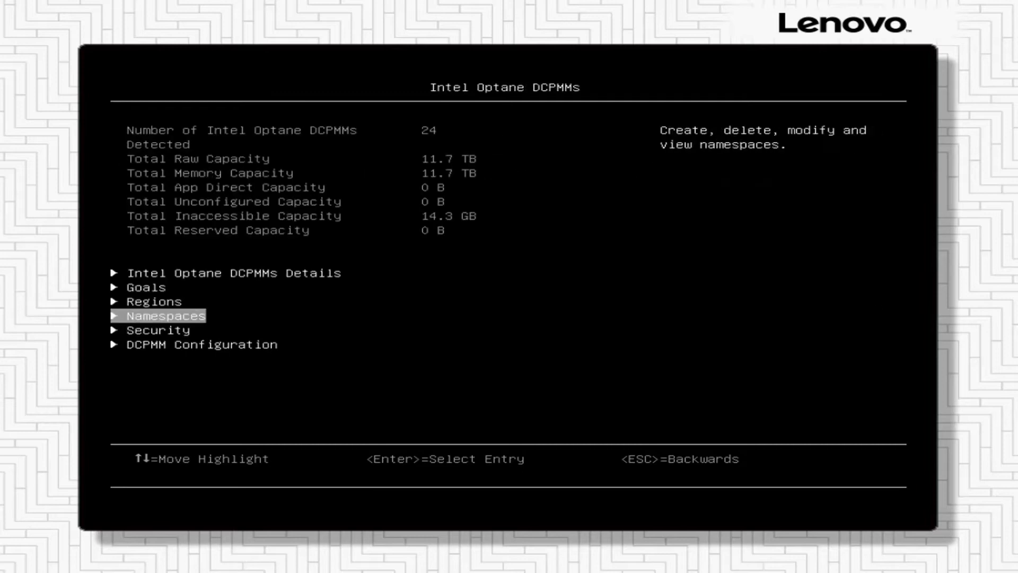
pyautogui.press('Up')
pyautogui.press('Up')
pyautogui.press('Up')
pyautogui.press('Return')
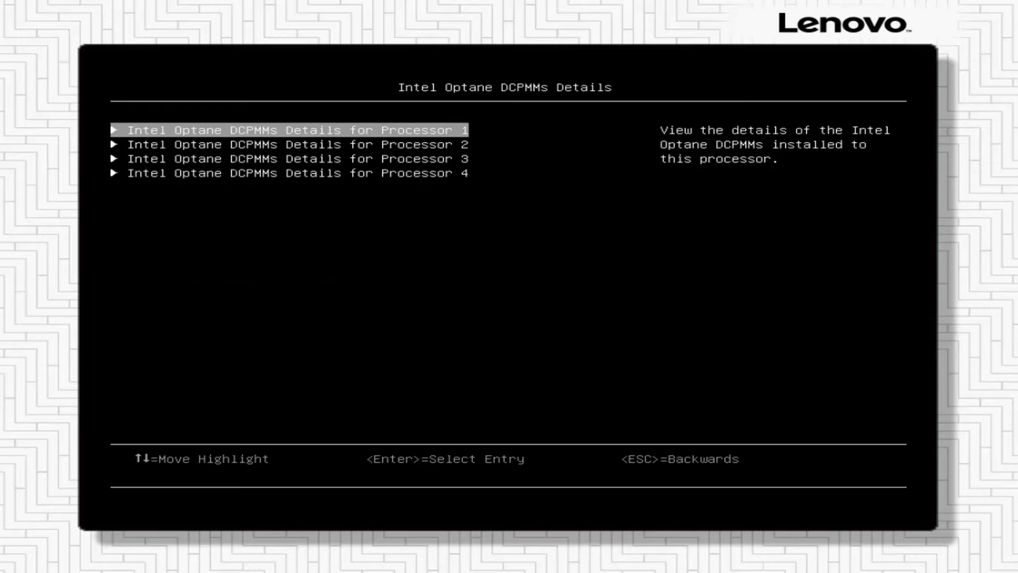
pyautogui.press('Return')
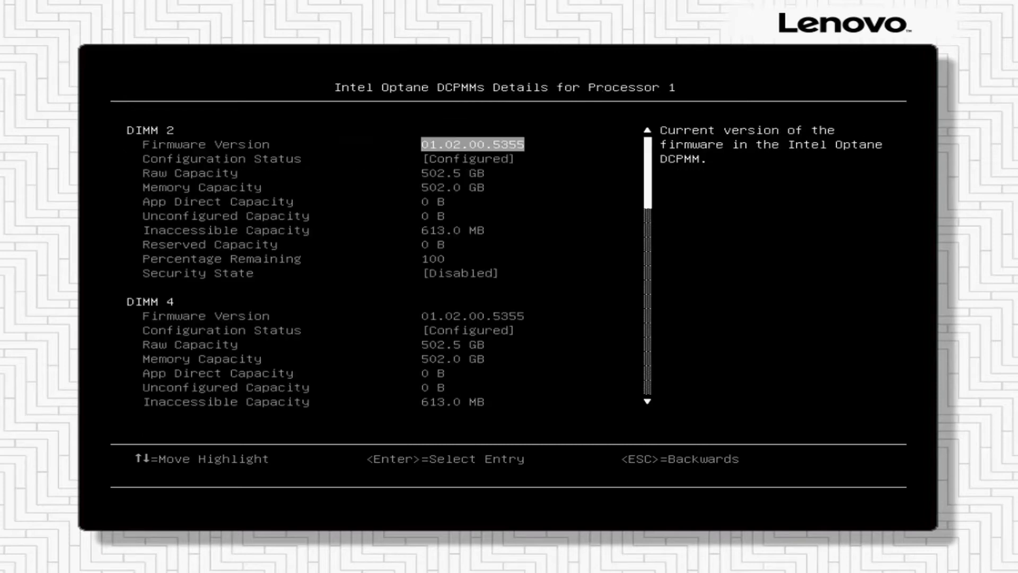
pyautogui.press('Down')
pyautogui.press('Down')
pyautogui.press('Down')
pyautogui.press('Down')
pyautogui.press('Down')
pyautogui.press('Down')
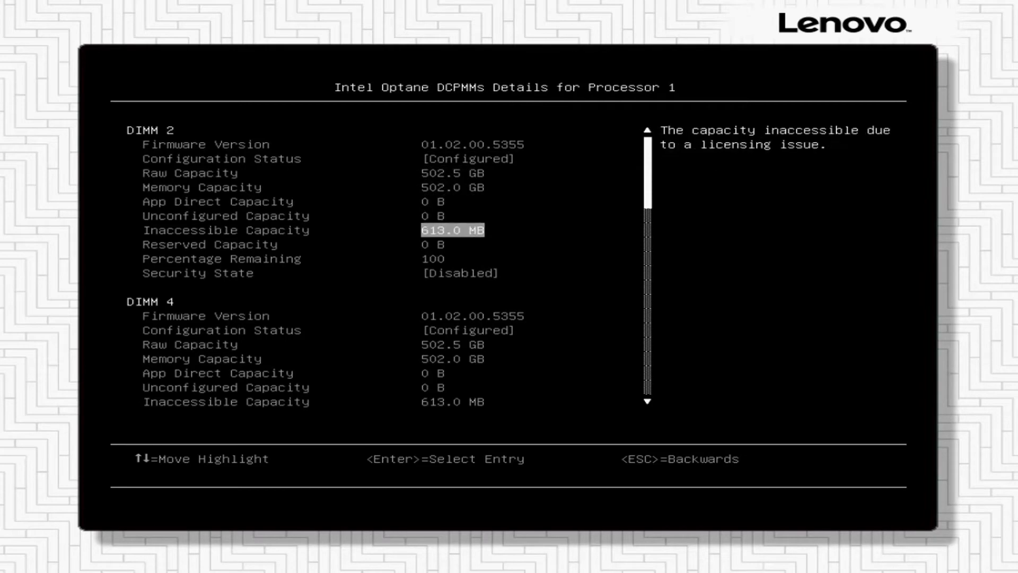
pyautogui.press('Down')
pyautogui.press('Down')
pyautogui.press('Down')
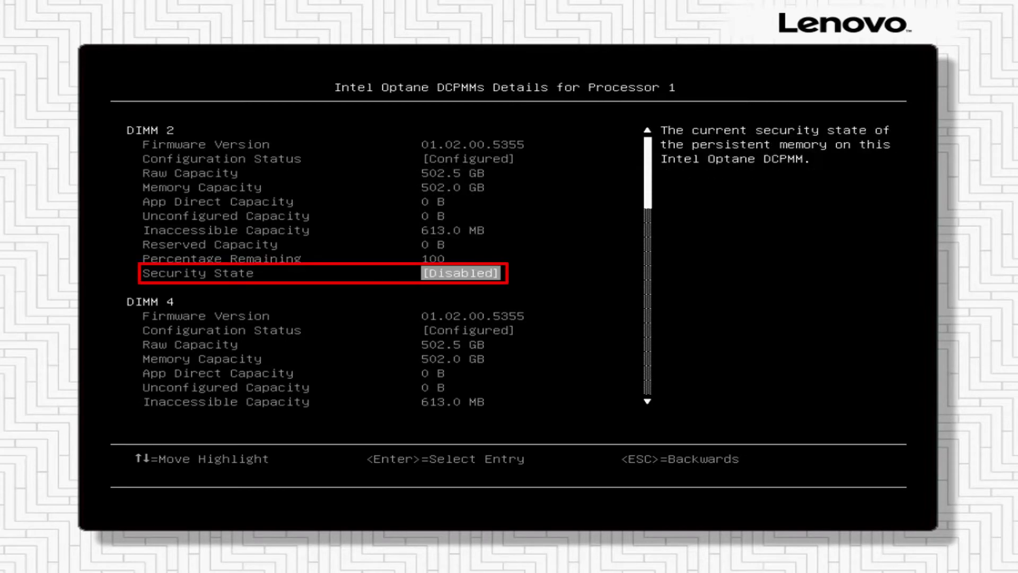
pyautogui.press('Down')
pyautogui.press('Down')
pyautogui.press('Down')
pyautogui.press('Down')
pyautogui.press('Down')
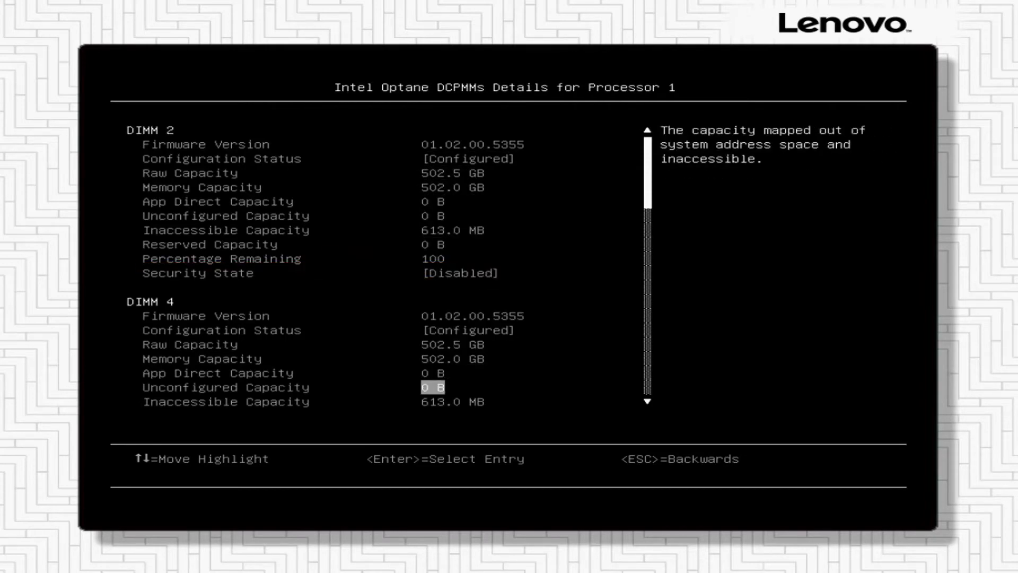
pyautogui.press('Down')
pyautogui.press('Down')
pyautogui.press('Down')
pyautogui.press('Escape')
pyautogui.press('Return')
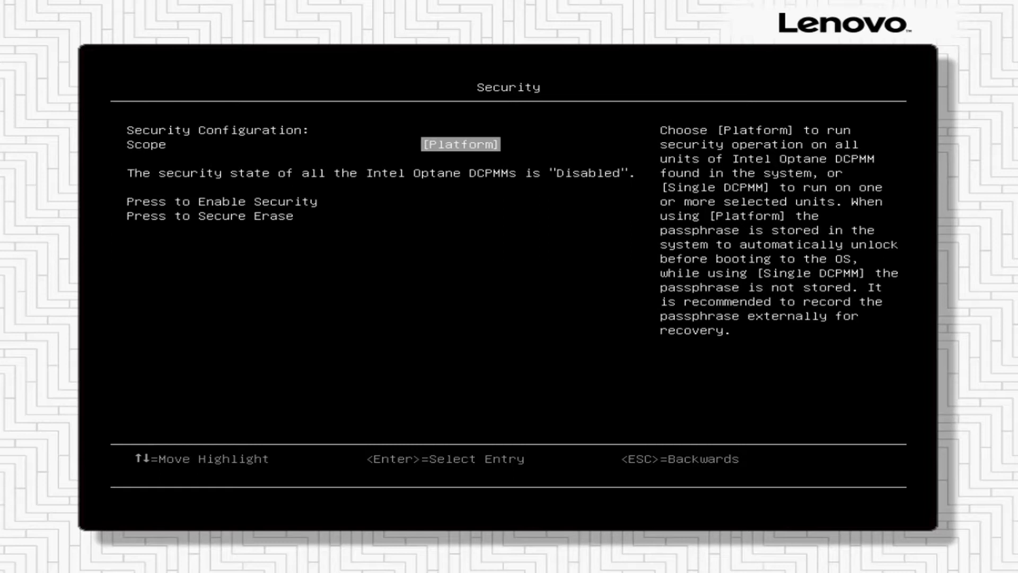
pyautogui.press('Return')
pyautogui.press('Down')
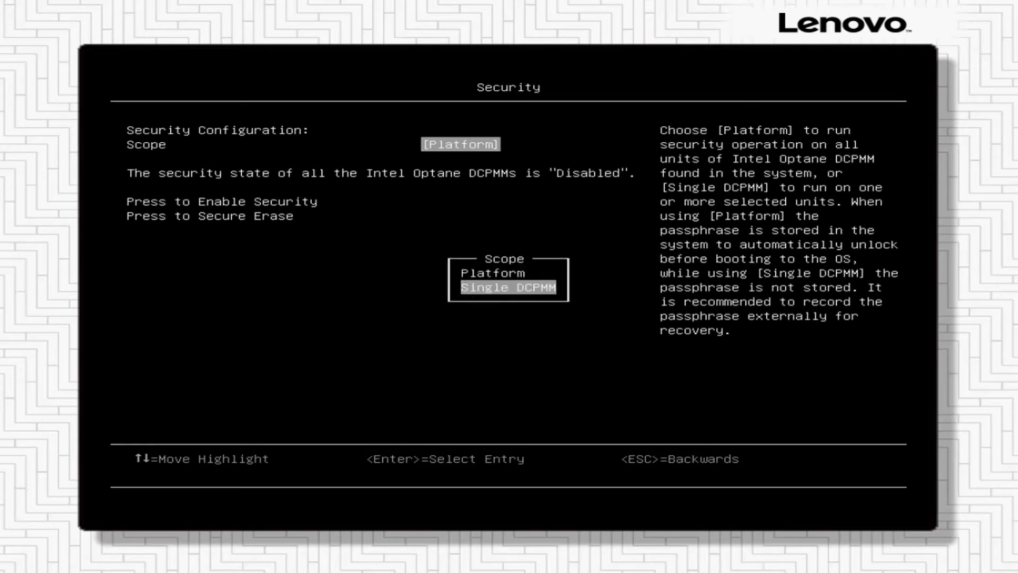
pyautogui.press('Return')
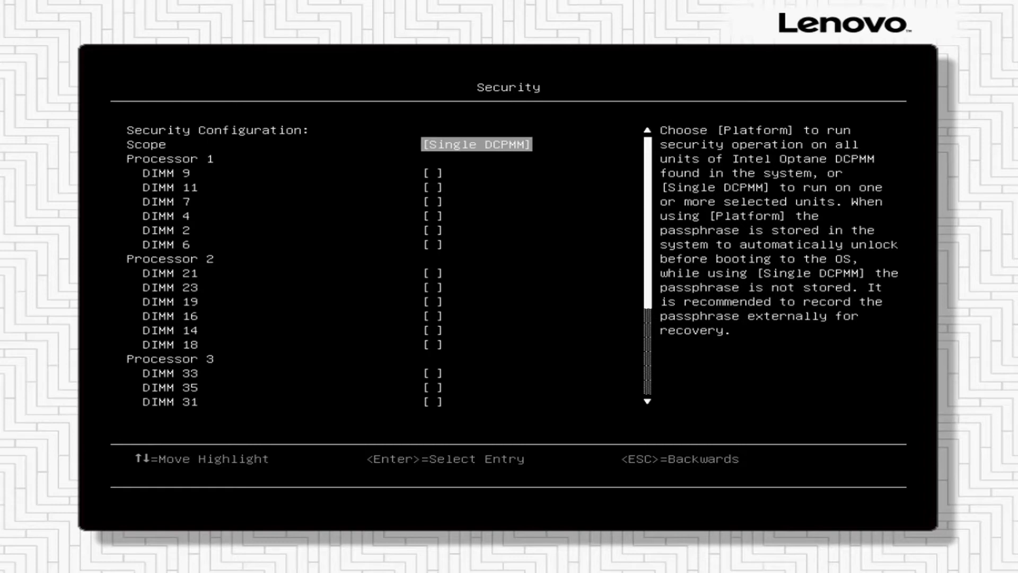
pyautogui.press('Return')
pyautogui.press('Up')
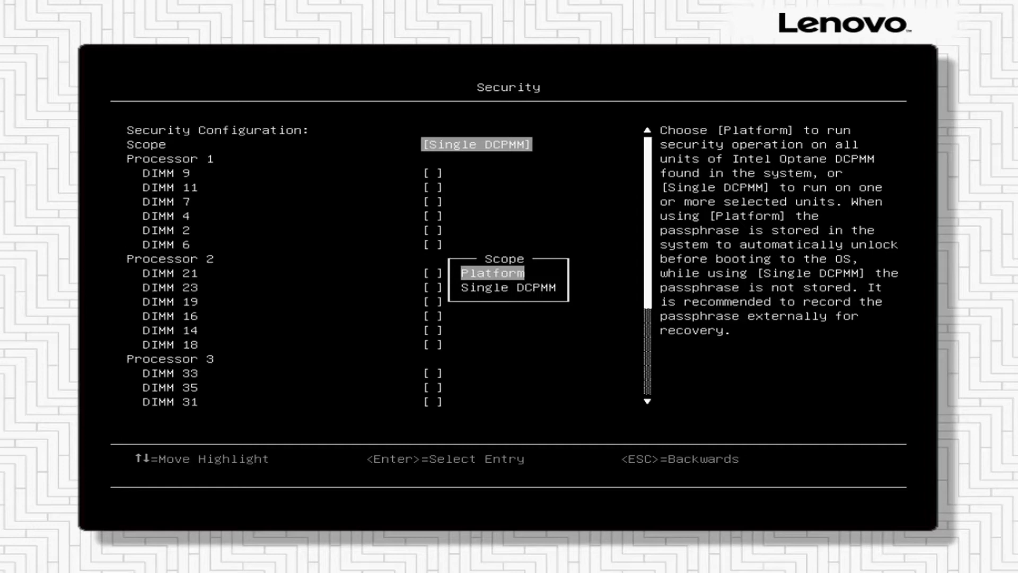
pyautogui.press('Return')
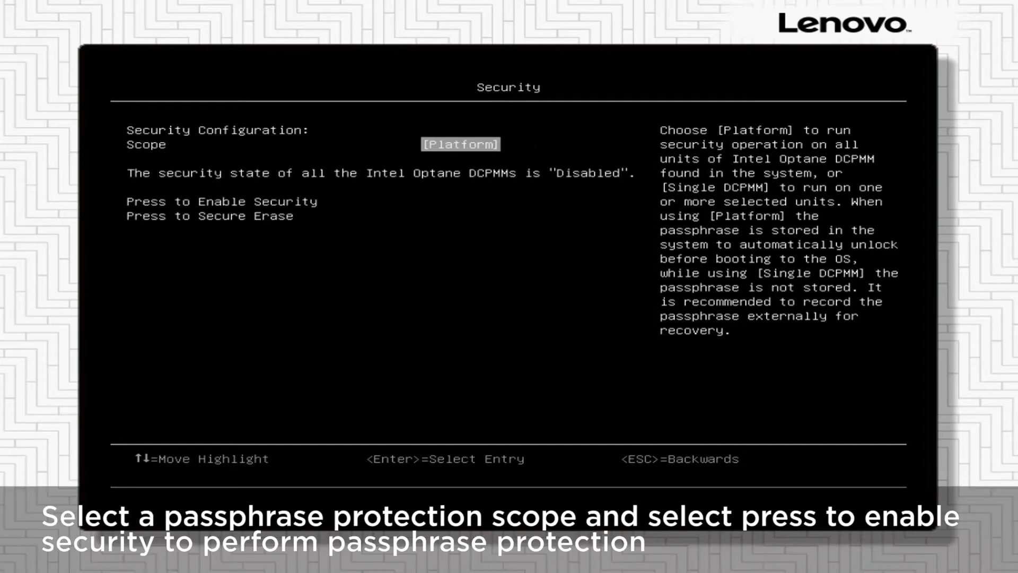
# Enable DCPMM security with a new, confirmed passphrase, leaving all modules Unlocked
pyautogui.press('Down')
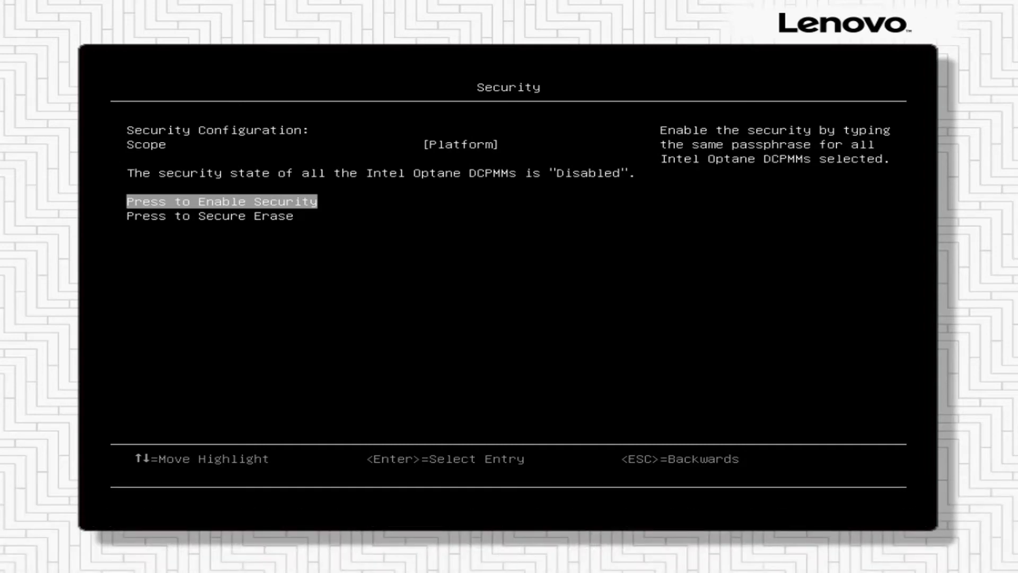
pyautogui.press('Return')
pyautogui.write('***')
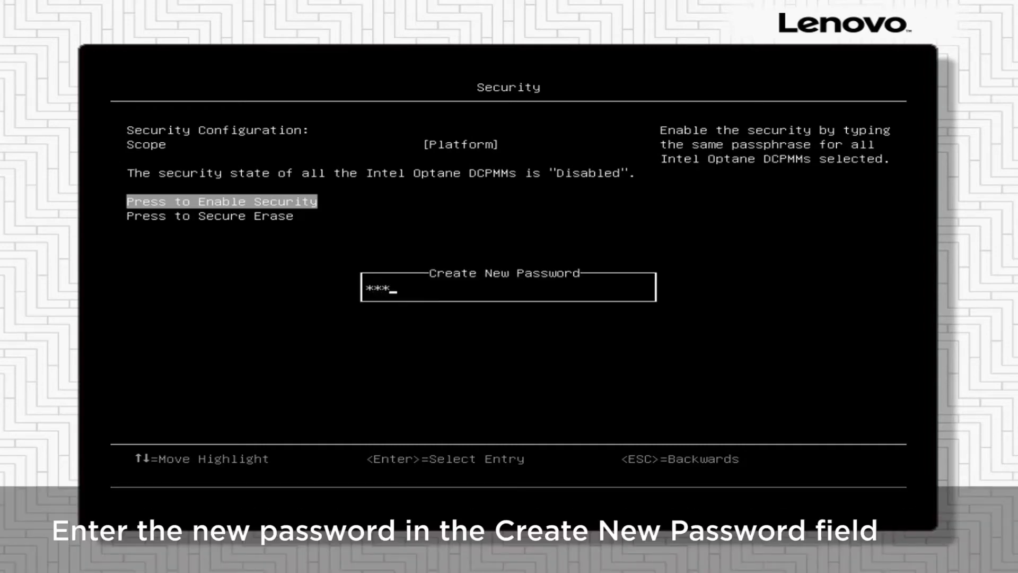
pyautogui.write('***')
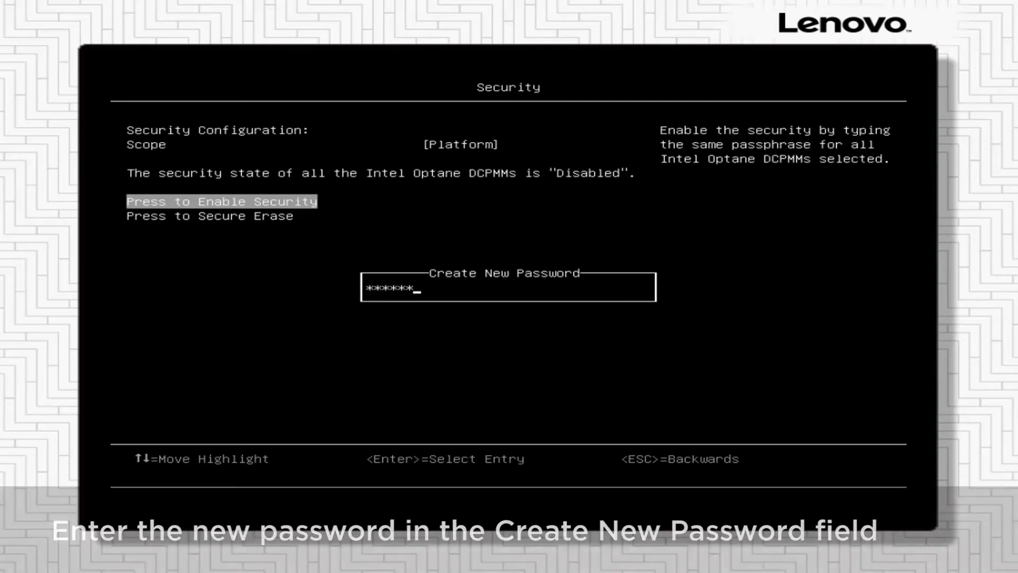
pyautogui.press('Return')
pyautogui.write('***')
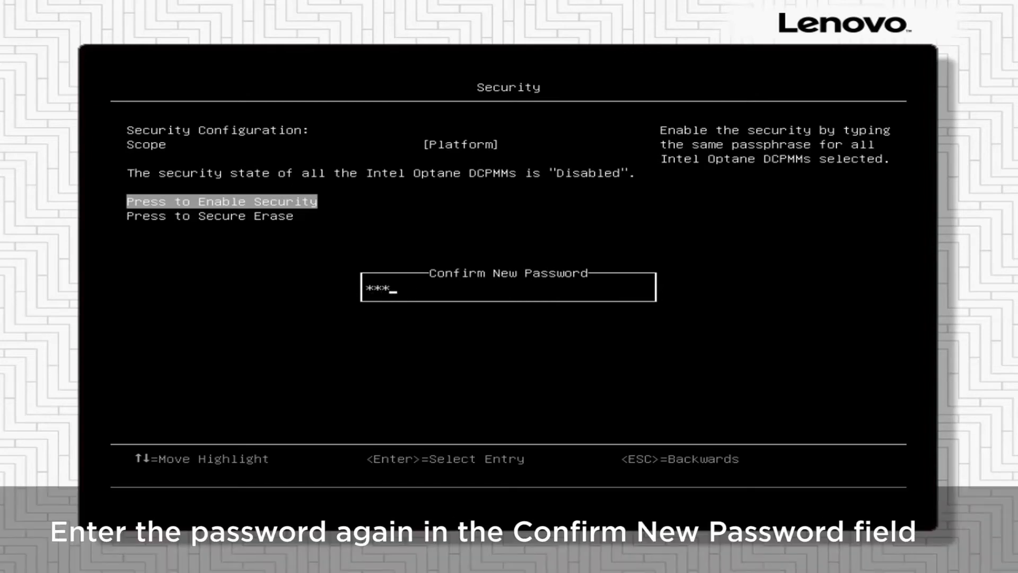
pyautogui.write('***')
pyautogui.press('Return')
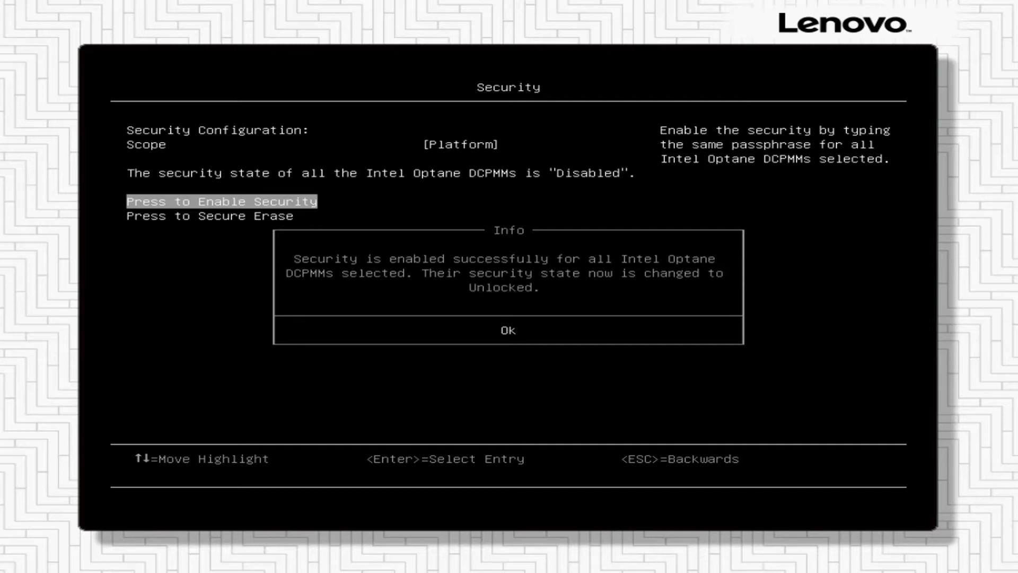
pyautogui.press('Return')
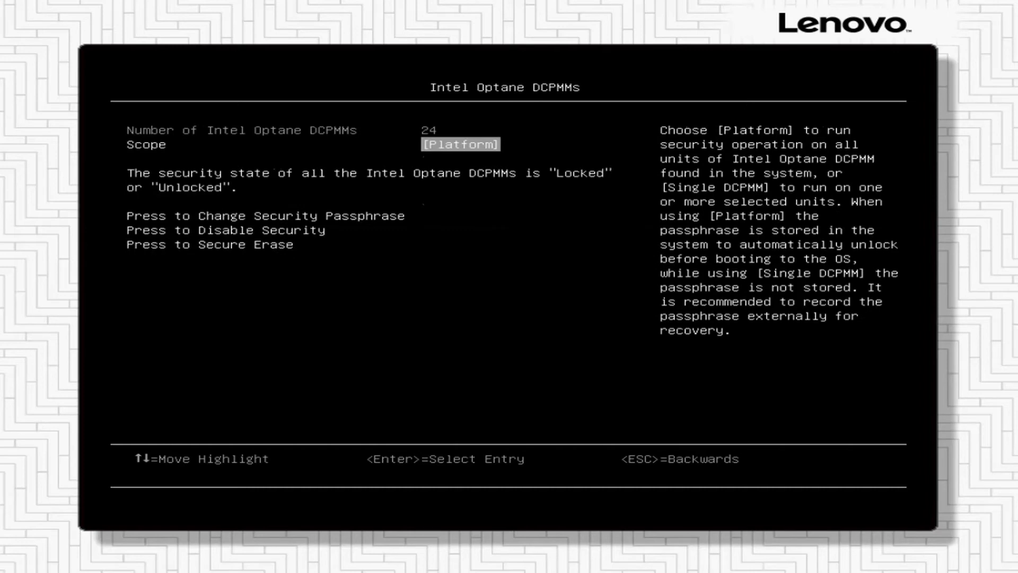
# Save the changed settings and return to the Intel Optane DCPMMs page
pyautogui.press('Escape')
pyautogui.press('Escape')
pyautogui.press('Escape')
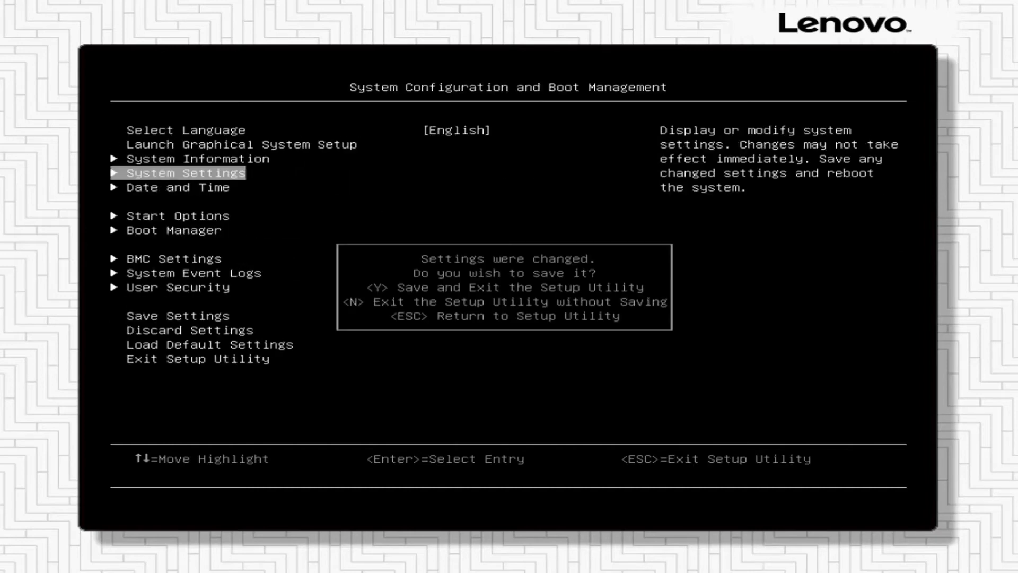
pyautogui.press('y')
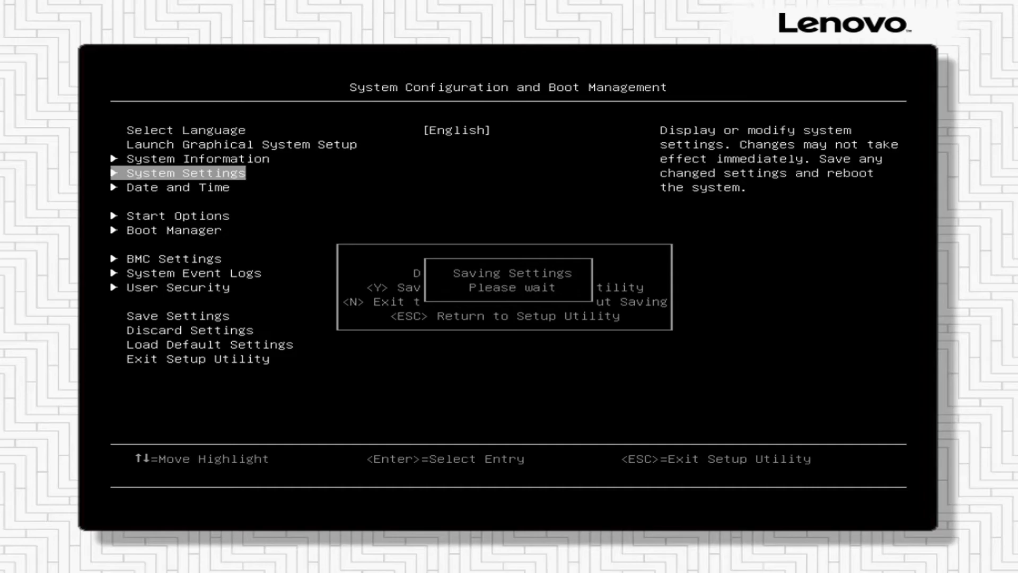
pyautogui.press('Down')
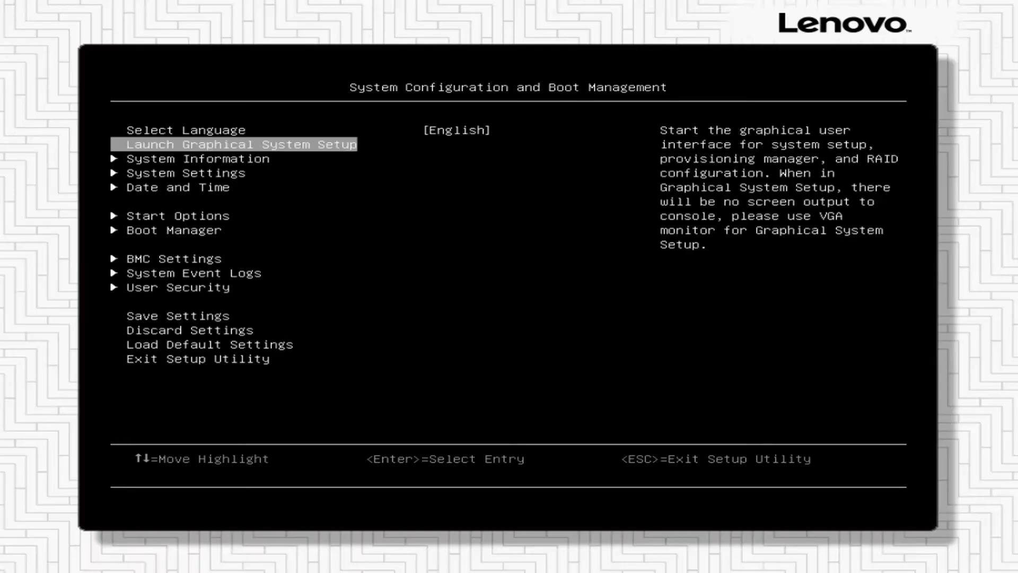
pyautogui.press('Down')
pyautogui.press('Down')
pyautogui.press('Return')
pyautogui.press('Down')
pyautogui.press('Down')
pyautogui.press('Return')
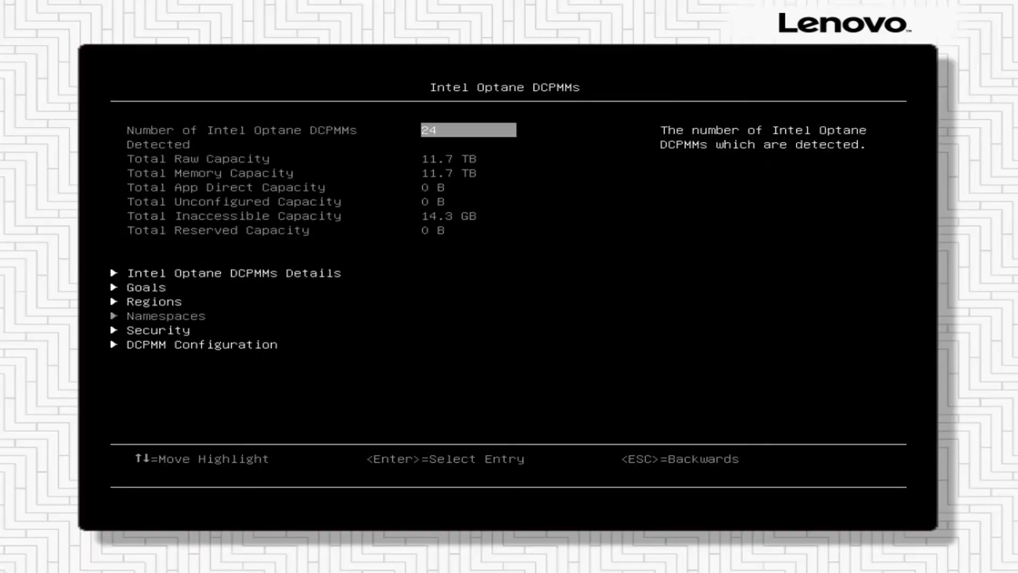
# Verify that Processor 1's DCPMM details now report a Locked security state
pyautogui.press('Down')
pyautogui.press('Down')
pyautogui.press('Down')
pyautogui.press('Down')
pyautogui.press('Down')
pyautogui.press('Down')
pyautogui.press('Down')
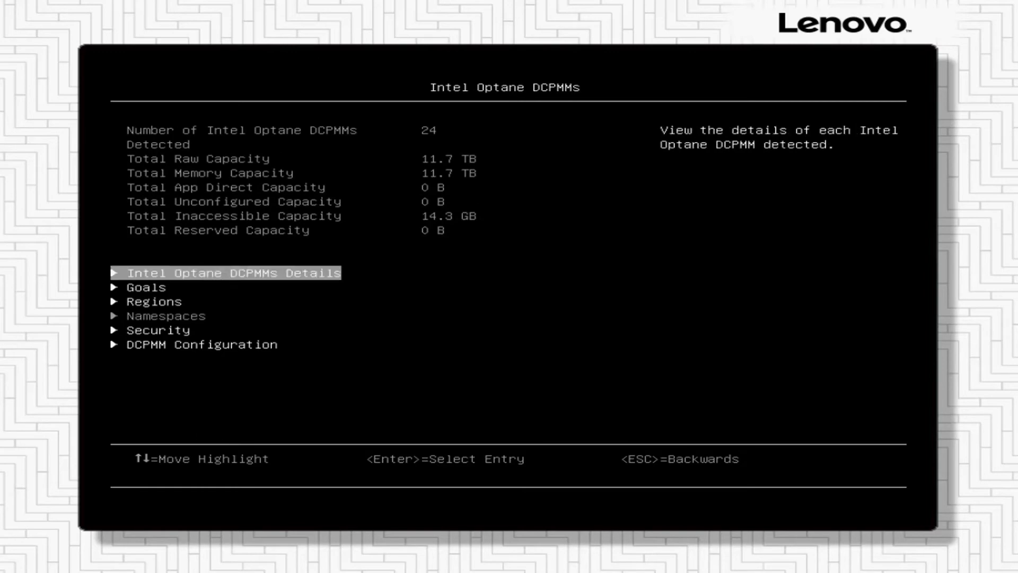
pyautogui.press('Return')
pyautogui.press('Return')
pyautogui.press('Down')
pyautogui.press('Down')
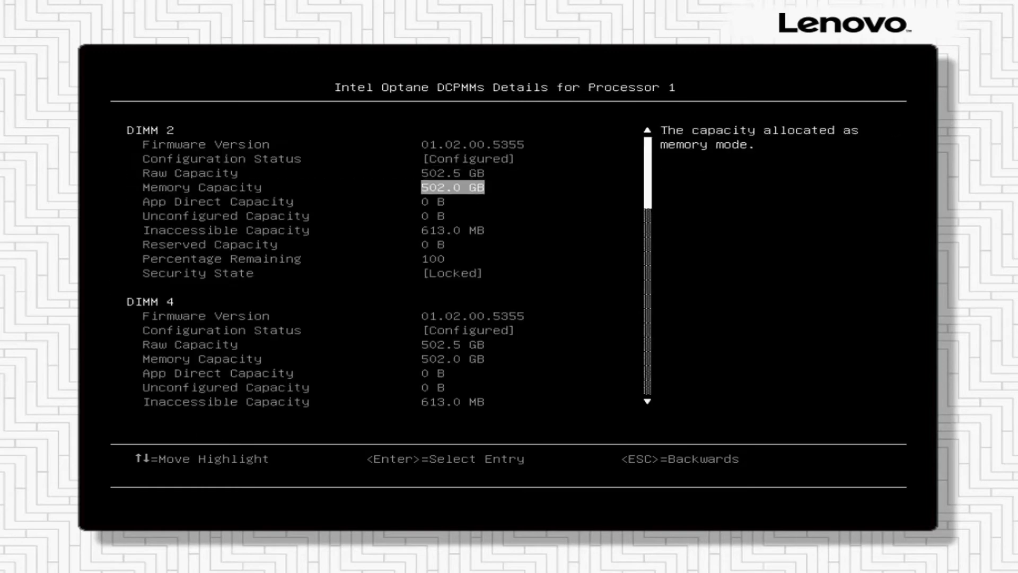
pyautogui.press('Down')
pyautogui.press('Down')
pyautogui.press('Down')
pyautogui.press('Escape')
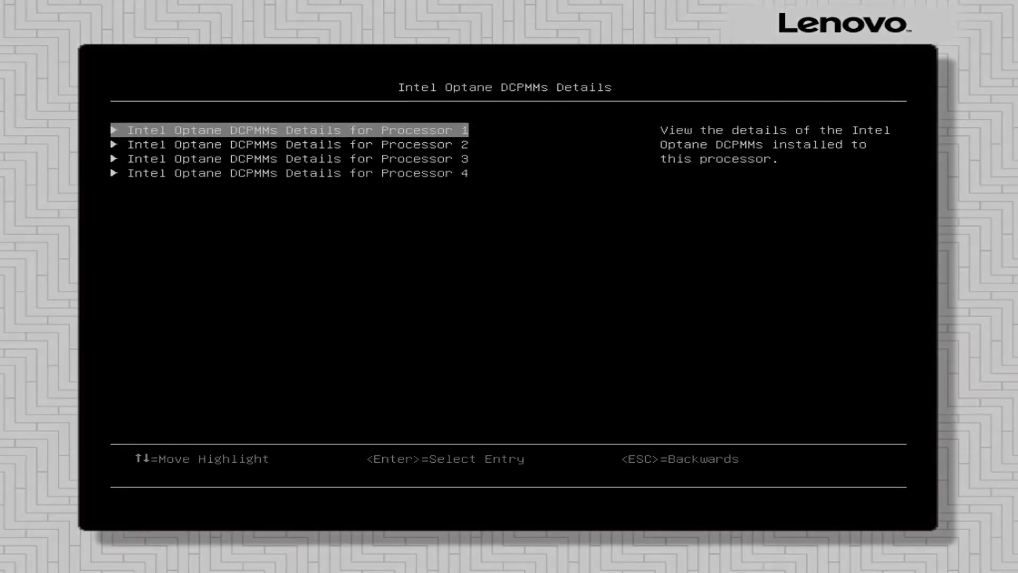
# Replace the DCPMM security passphrase, giving the current one and a confirmed new one
pyautogui.press('Escape')
pyautogui.press('Down')
pyautogui.press('Return')
pyautogui.press('Down')
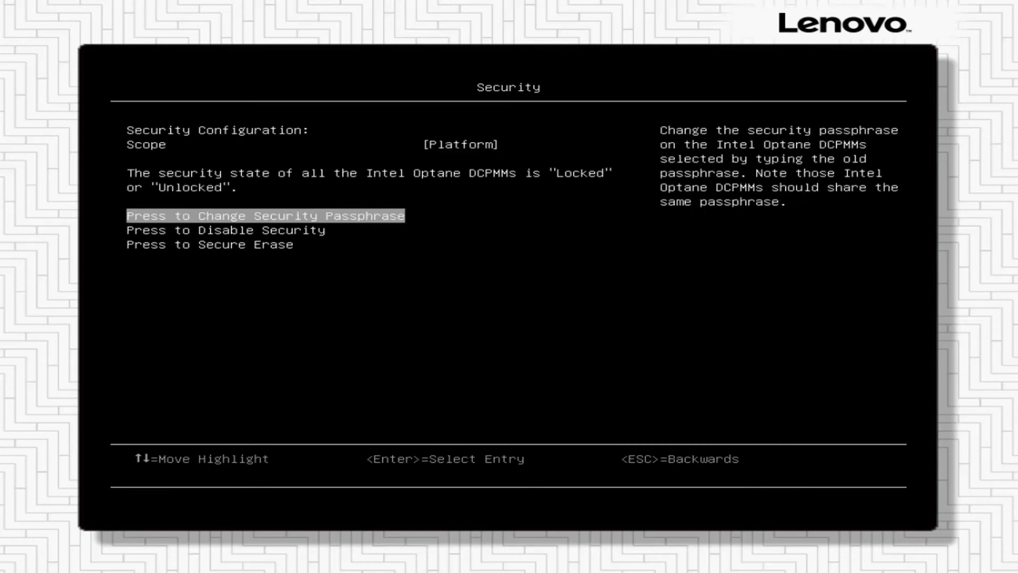
pyautogui.press('Return')
pyautogui.write('*****')
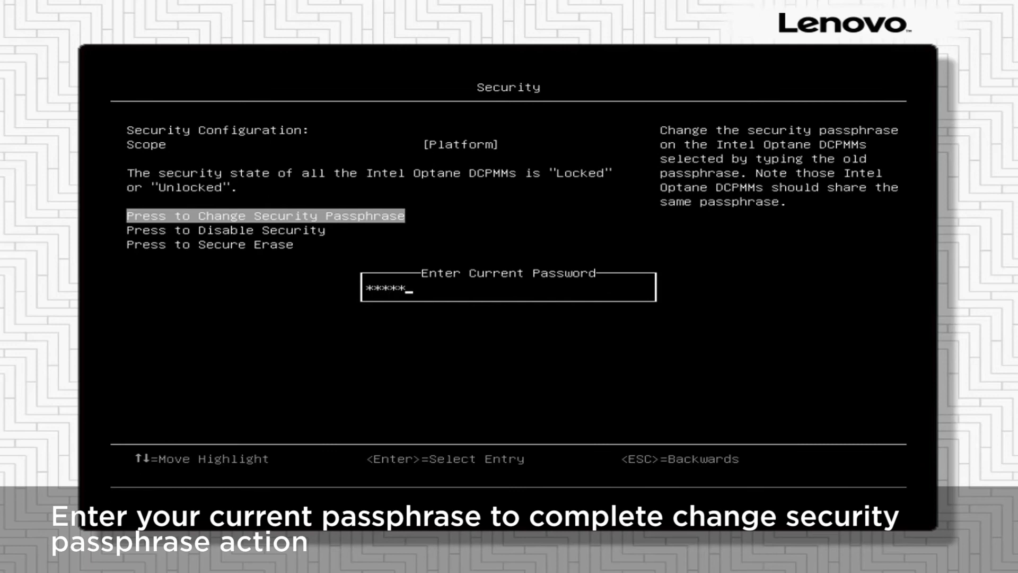
pyautogui.write('**')
pyautogui.press('Return')
pyautogui.write('*****')
pyautogui.press('Return')
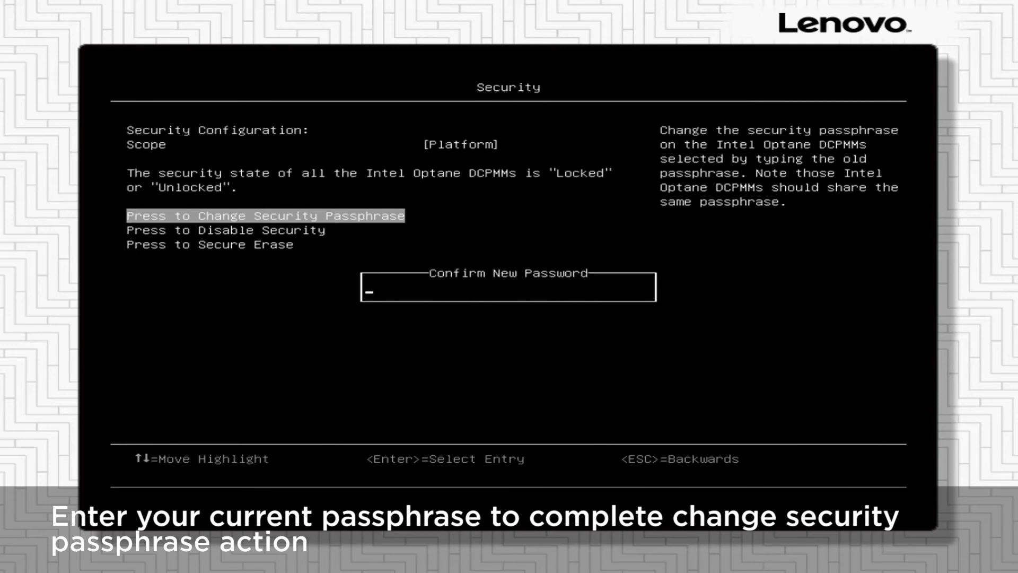
pyautogui.write('*****')
pyautogui.press('Return')
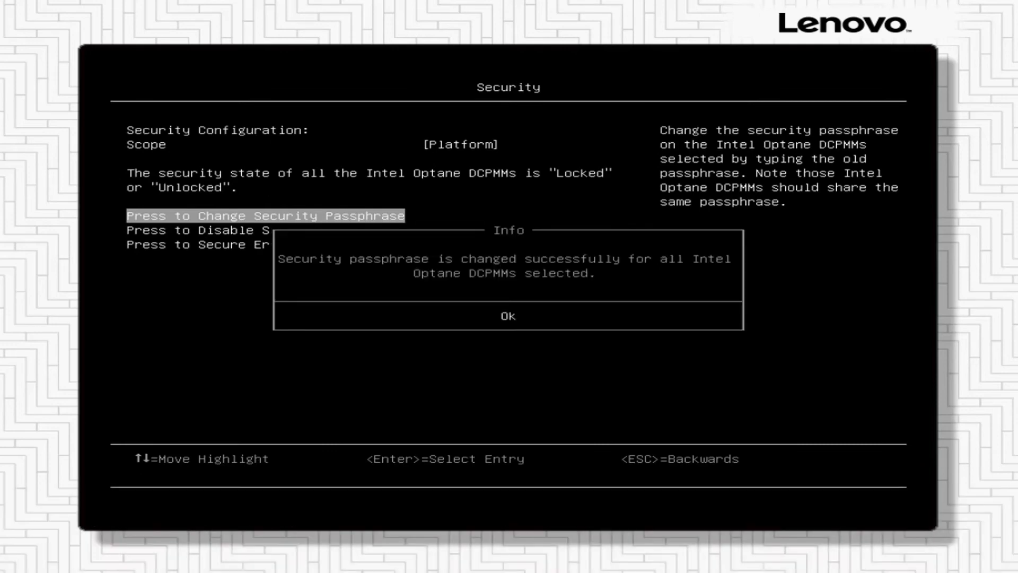
pyautogui.press('Return')
# Disable DCPMM security with the current passphrase, setting all modules to Disabled
pyautogui.press('Down')
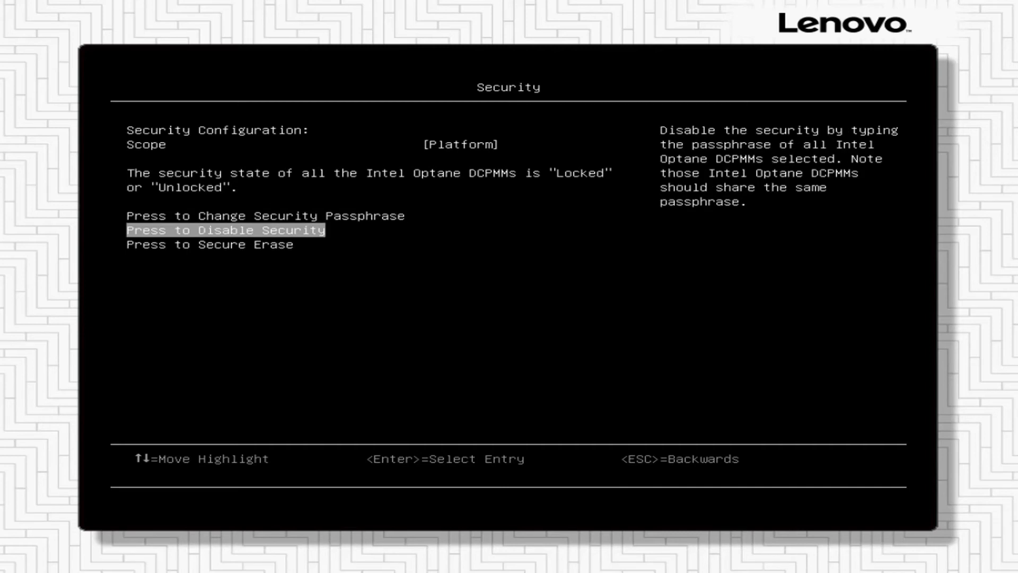
pyautogui.press('Return')
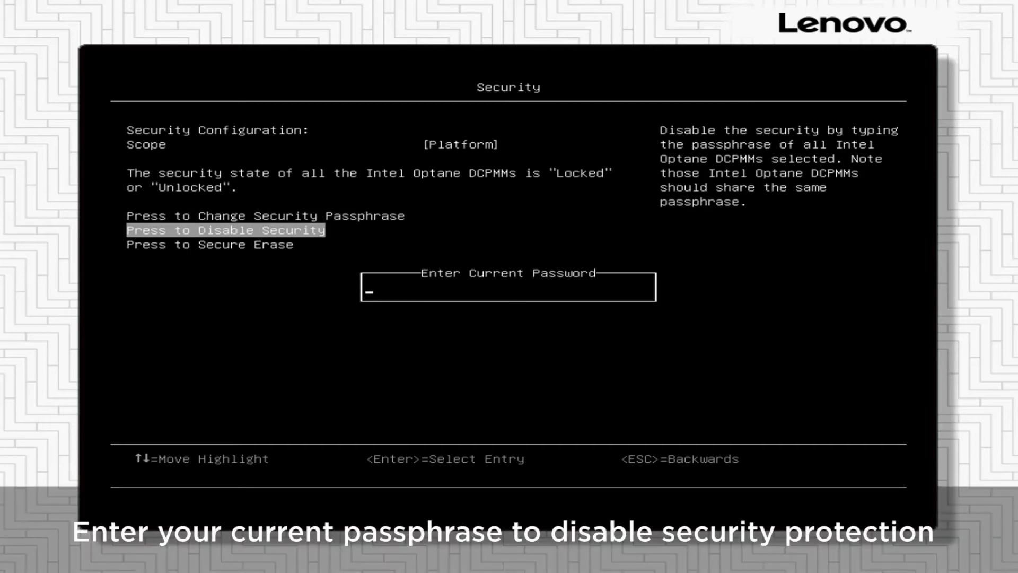
pyautogui.write('***')
pyautogui.write('**')
pyautogui.press('Return')
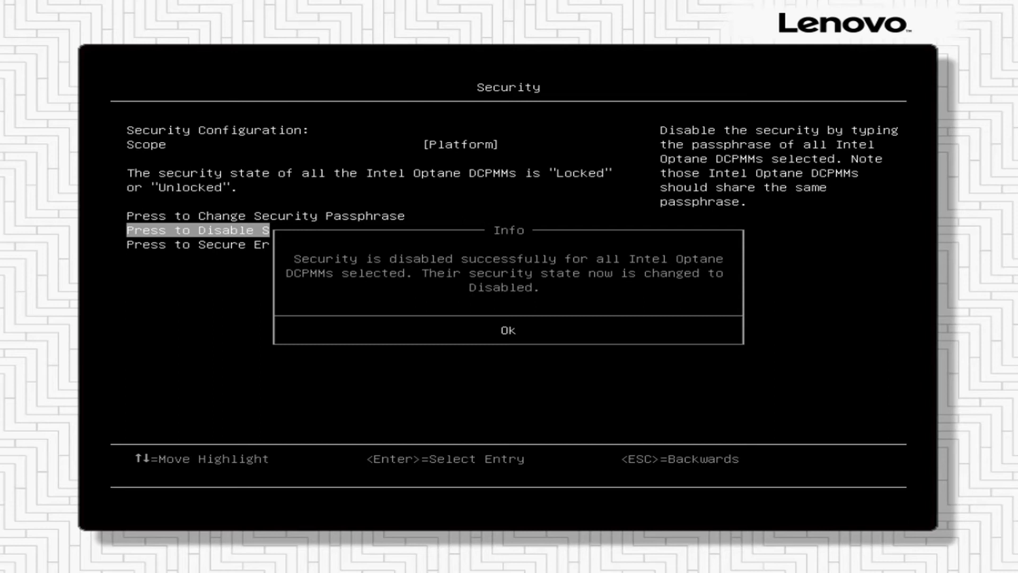
pyautogui.press('Return')
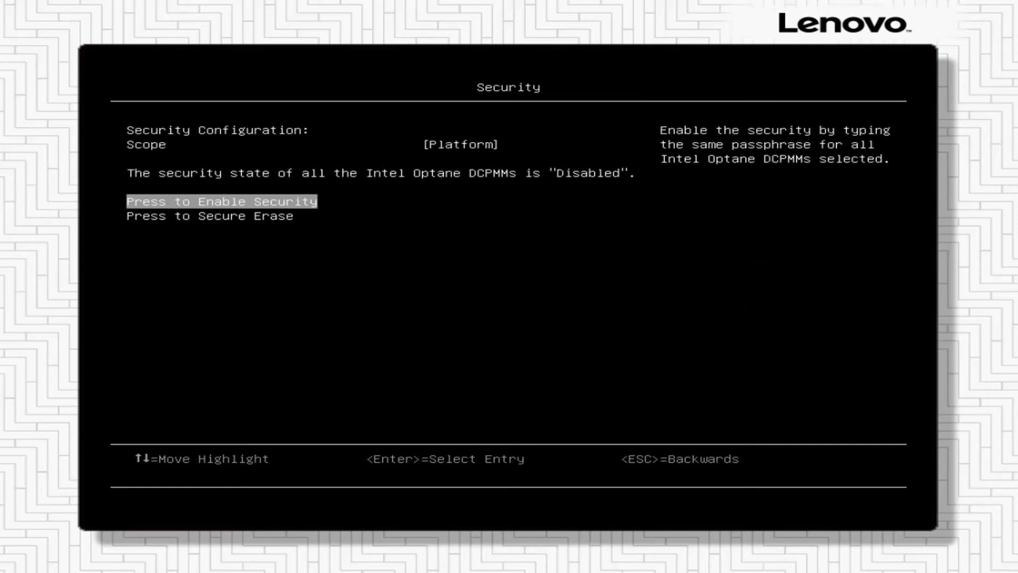
# Run Secure Erase on all DCPMMs, confirming deletion of their persistent data
pyautogui.press('Down')
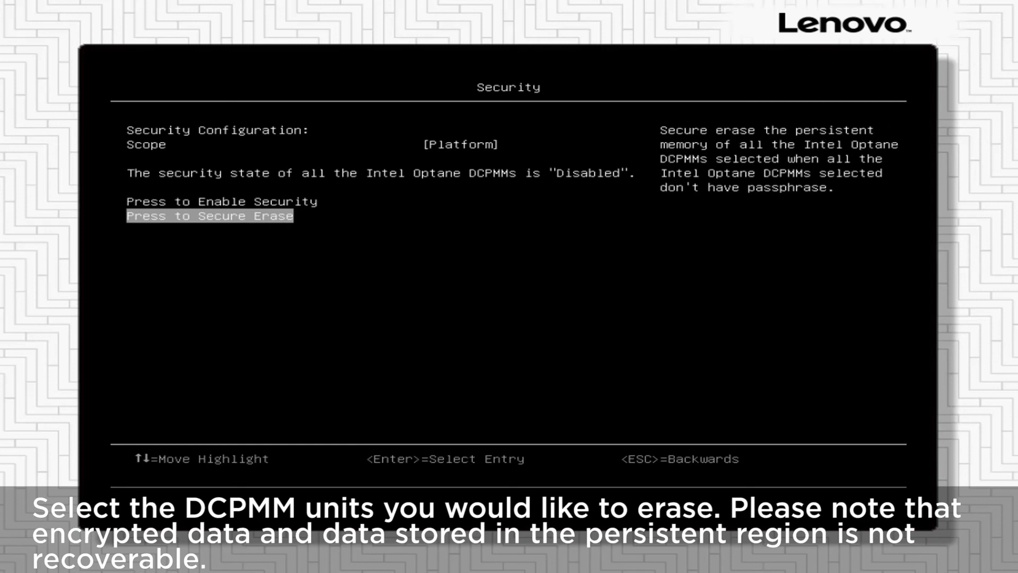
pyautogui.press('Return')
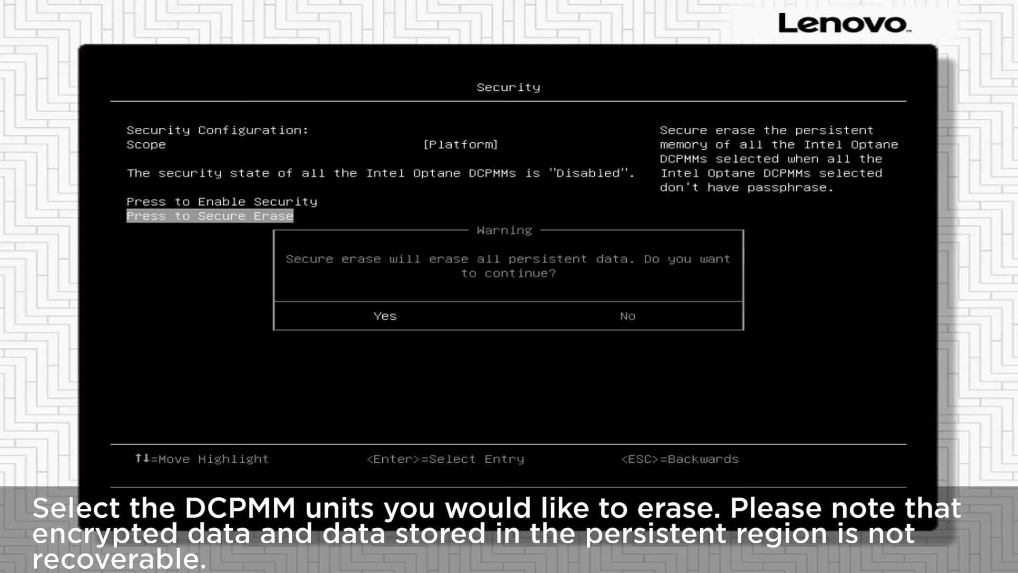
pyautogui.press('Return')
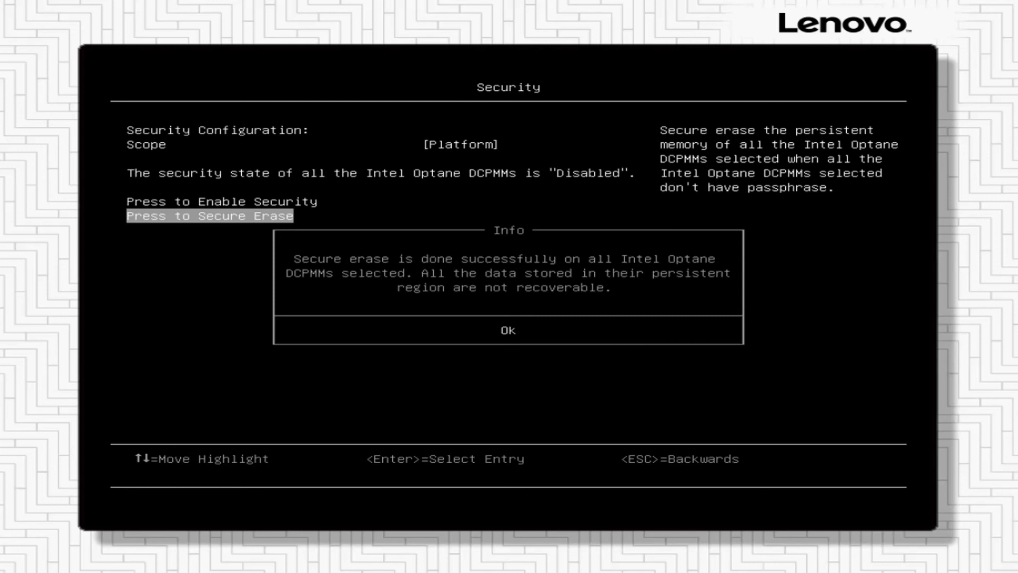
# Re-enable DCPMM security with a passphrase, then secure erase all modules using that passphrase
pyautogui.press('Return')
pyautogui.press('Up')
pyautogui.press('Return')
pyautogui.write('*****')
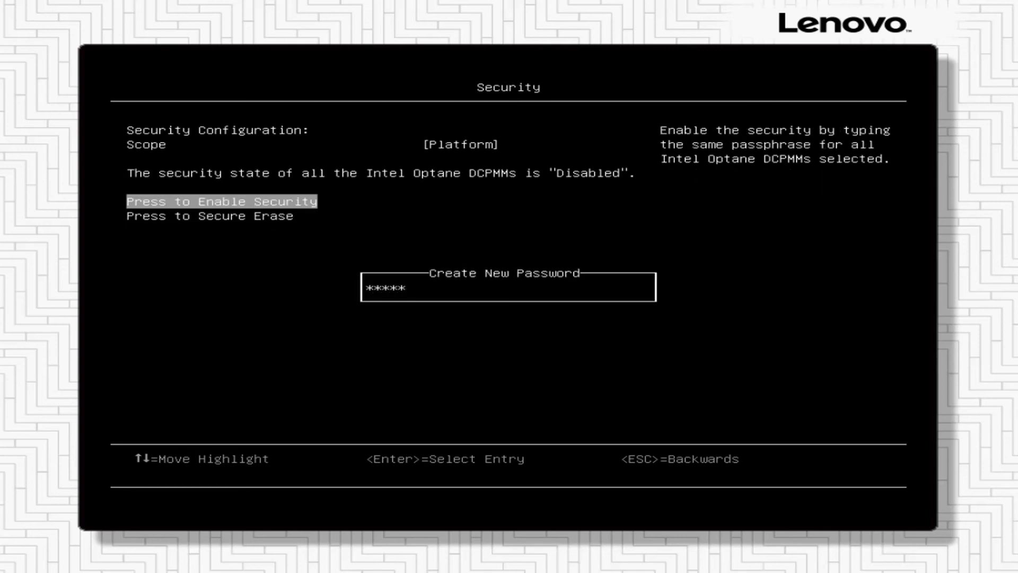
pyautogui.press('Return')
pyautogui.press('Return')
pyautogui.press('Down')
pyautogui.press('Down')
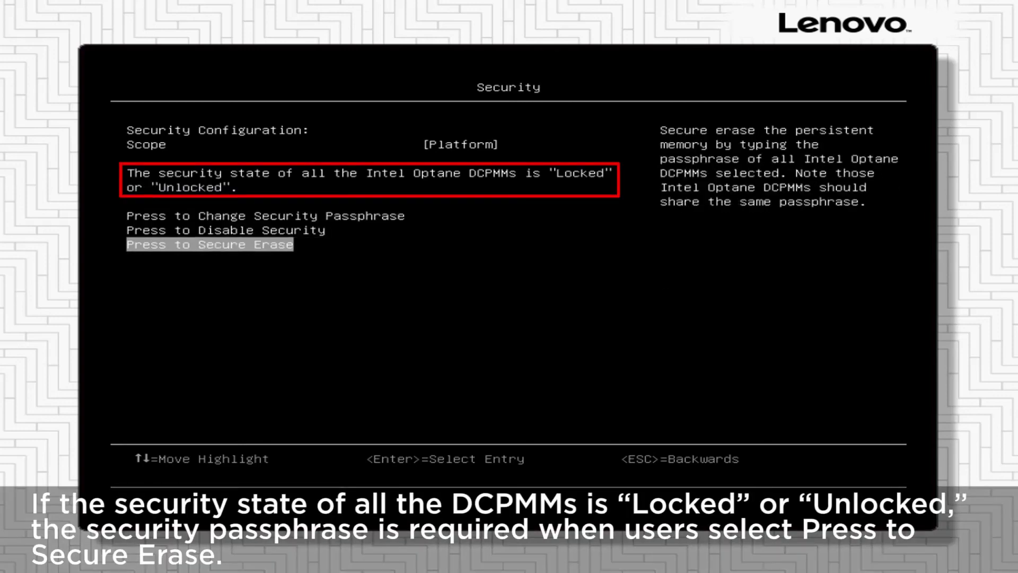
pyautogui.press('Return')
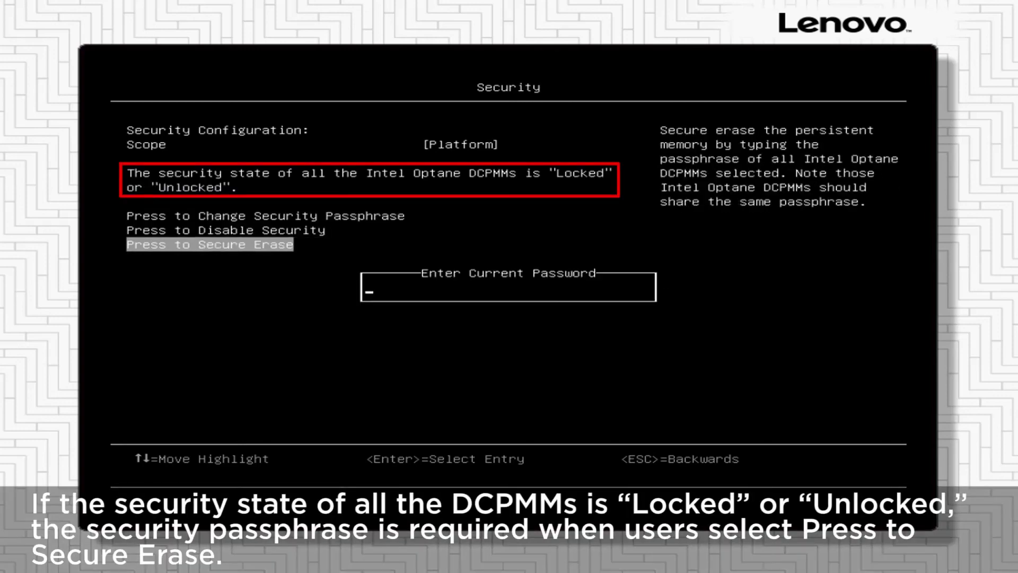
pyautogui.write('****')
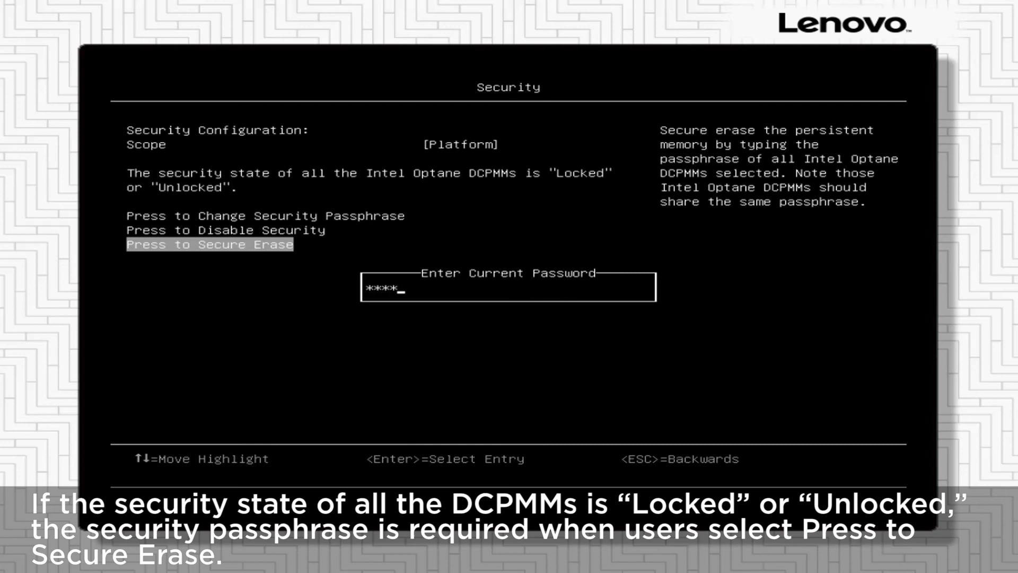
pyautogui.write('*')
pyautogui.press('Return')
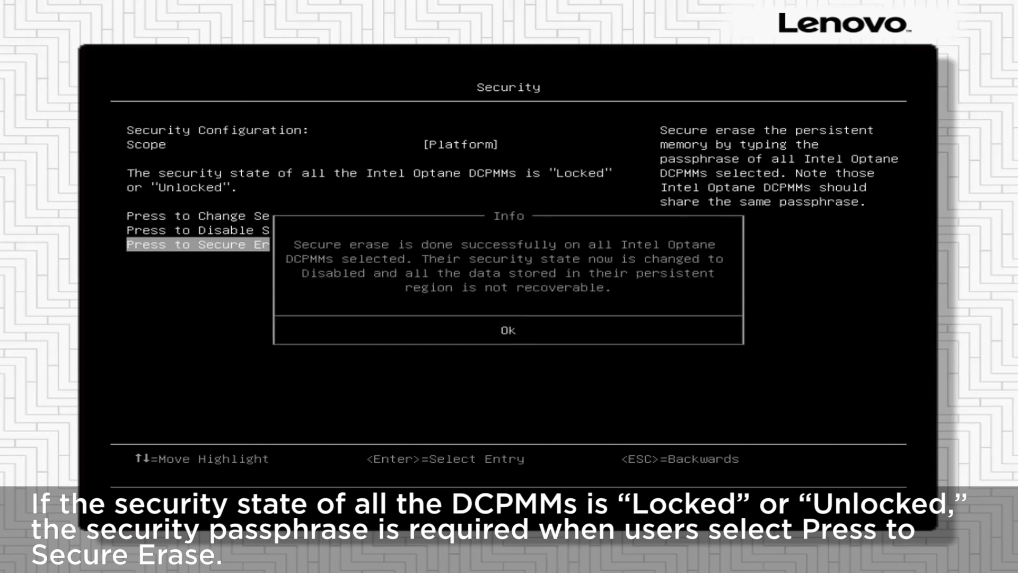